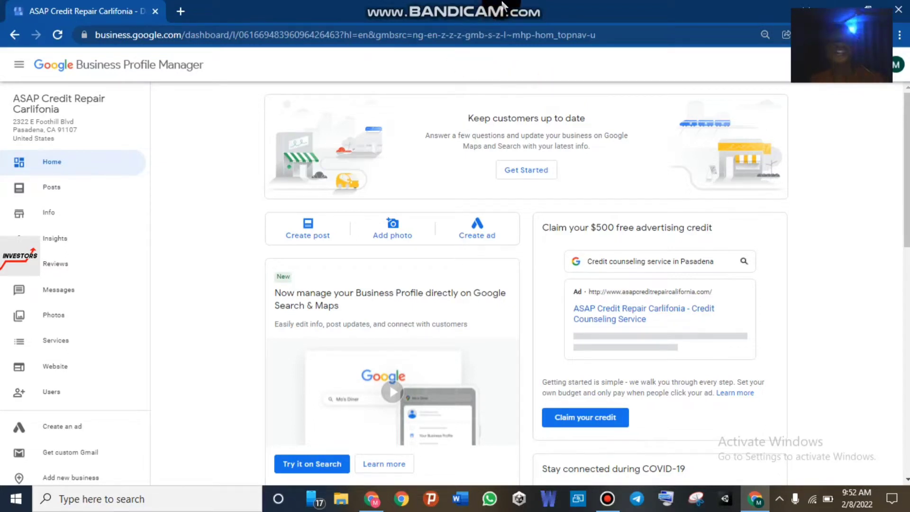
mouse_move(504, 5)
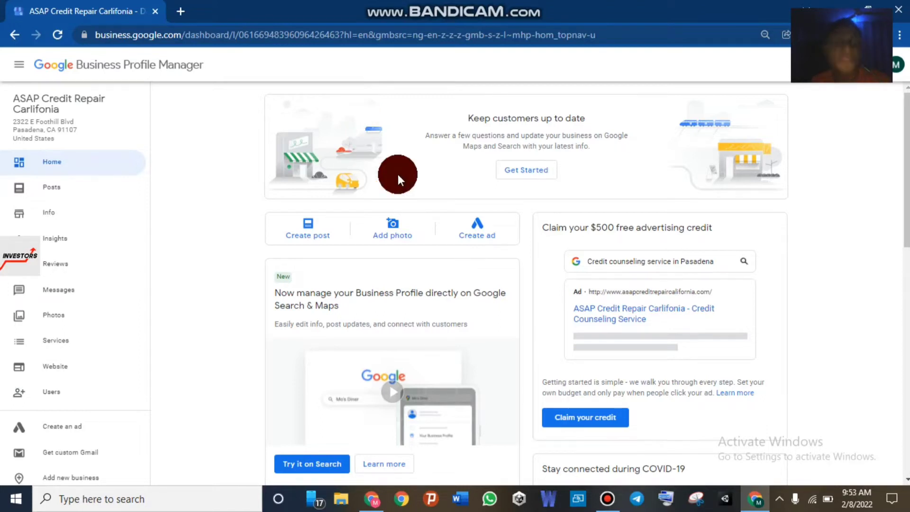
click(888, 190)
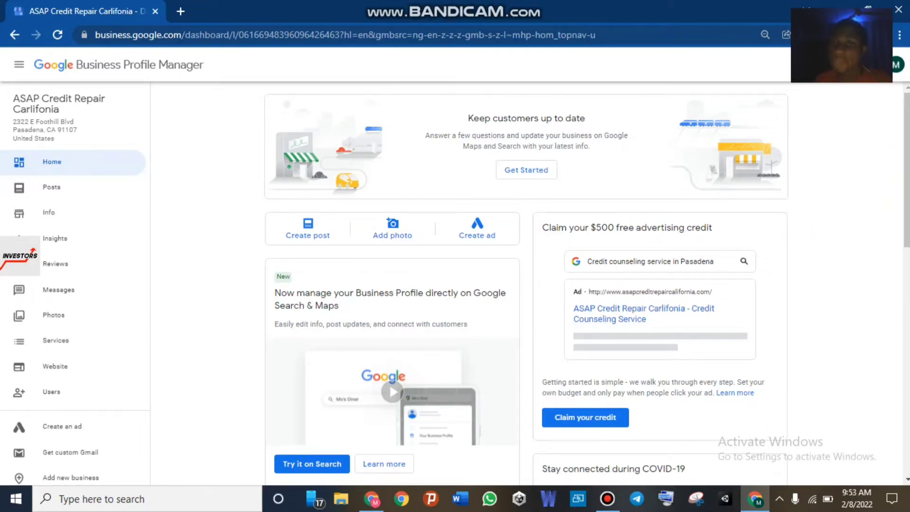
scroll(526, 284, down, 6)
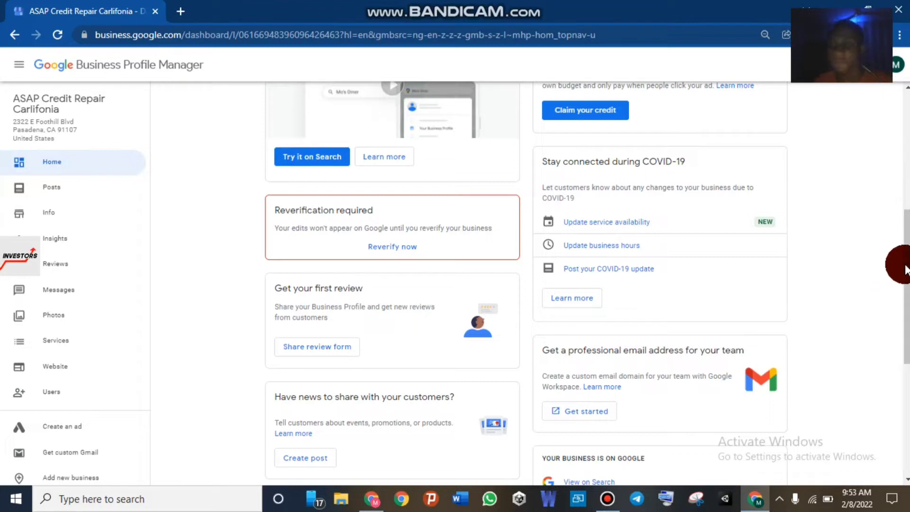
scroll(900, 362, down, 1)
scroll(526, 285, down, 5)
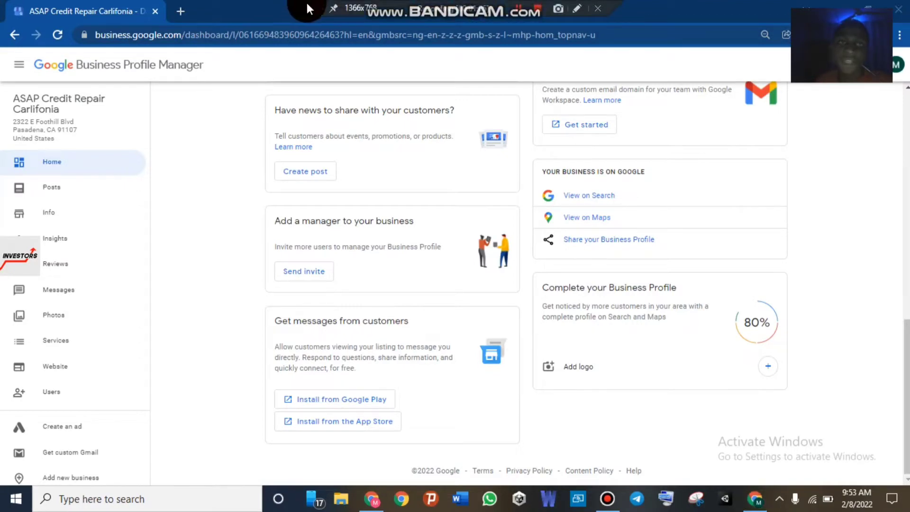
- Display the screen recorder's drawing toolbar and move it further down so its tools are accessible
click(319, 8)
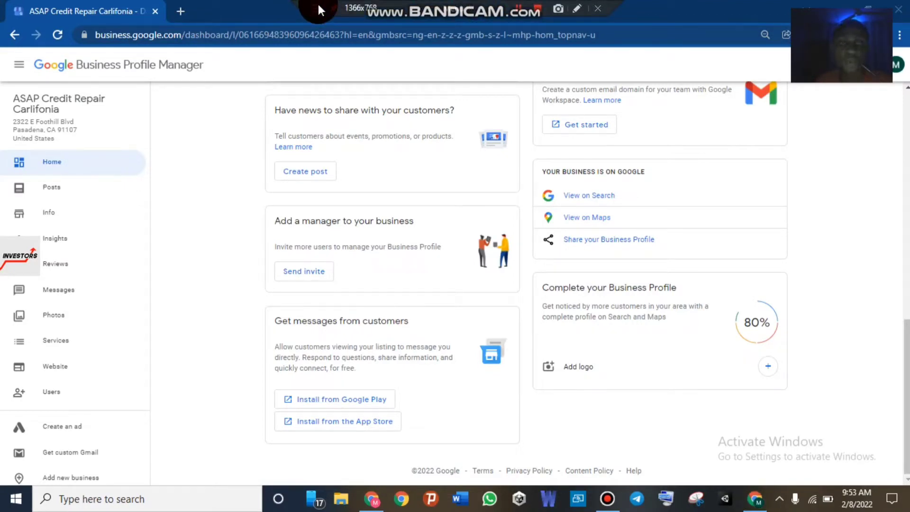
click(319, 6)
click(335, 21)
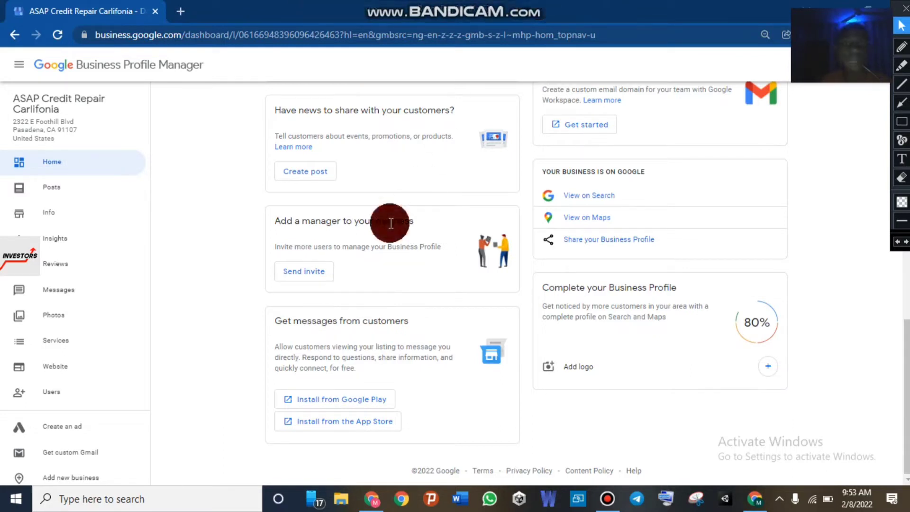
click(903, 15)
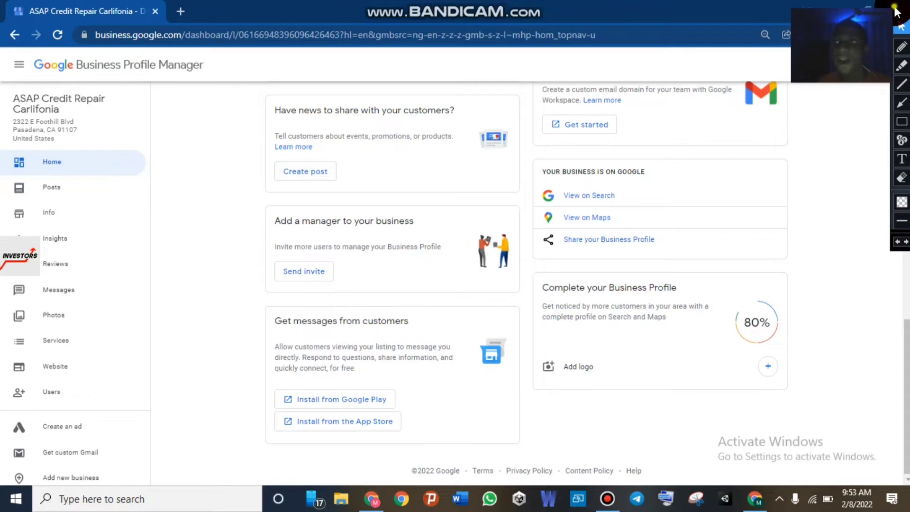
drag(897, 5, 889, 93)
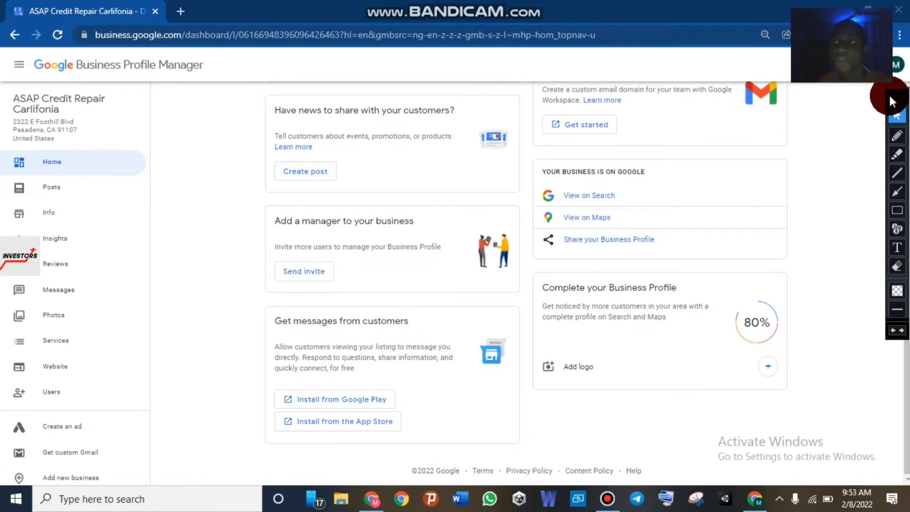
click(896, 193)
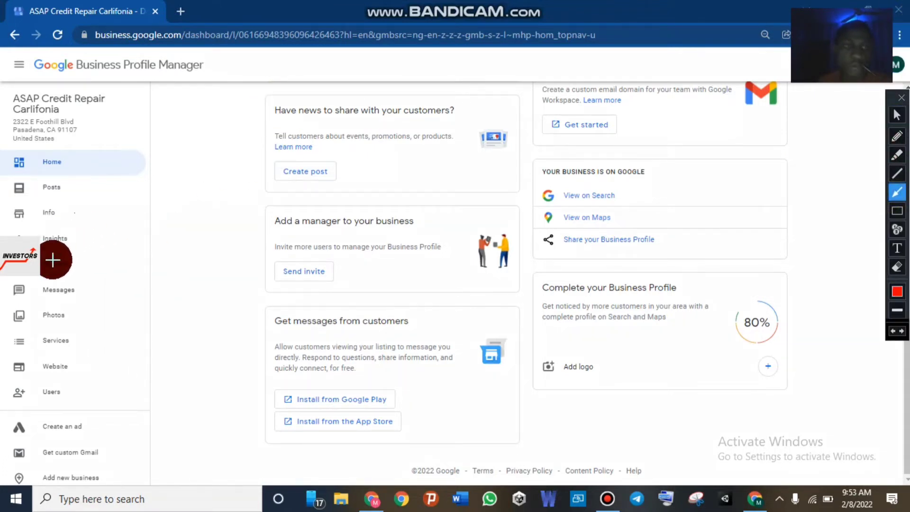
click(897, 117)
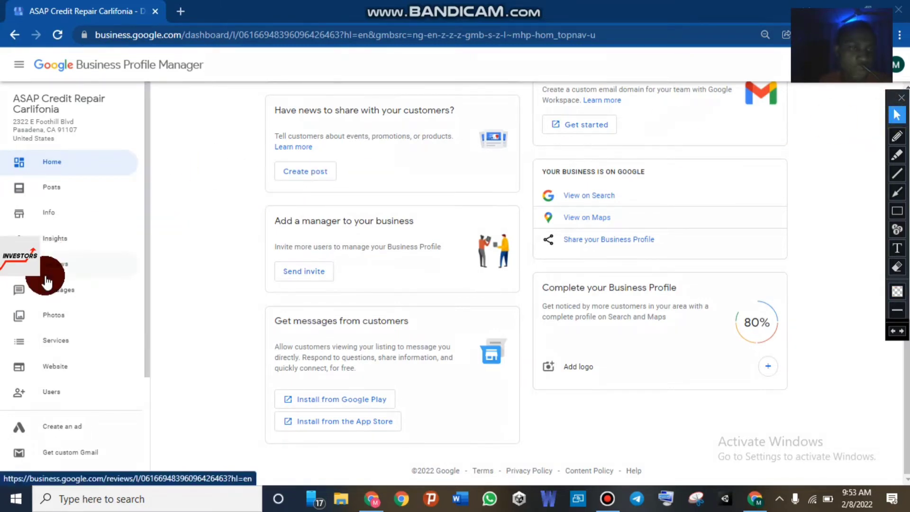
- Open the Businesses list of the account
scroll(45, 314, down, 3)
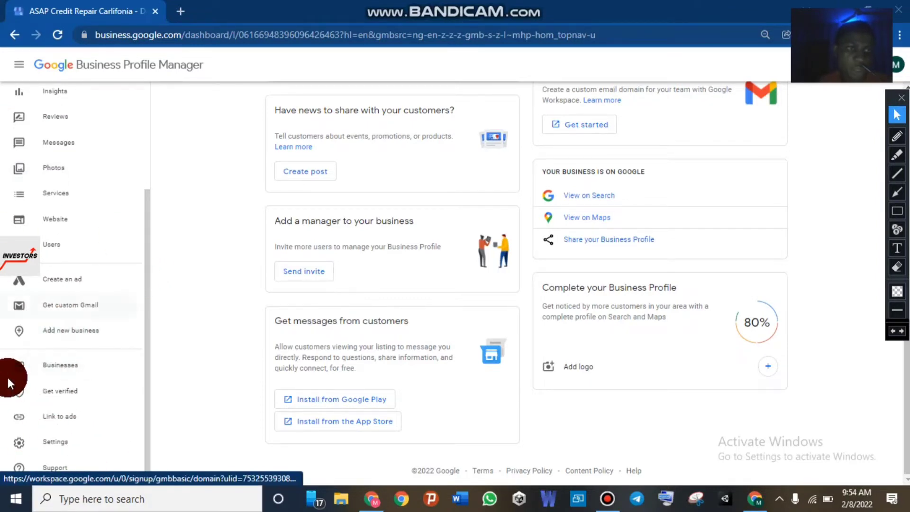
click(51, 372)
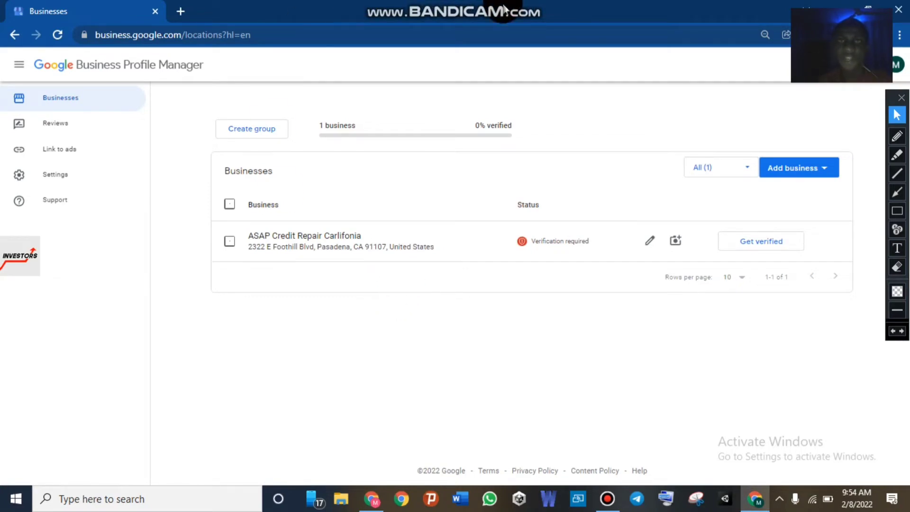
mouse_move(499, 6)
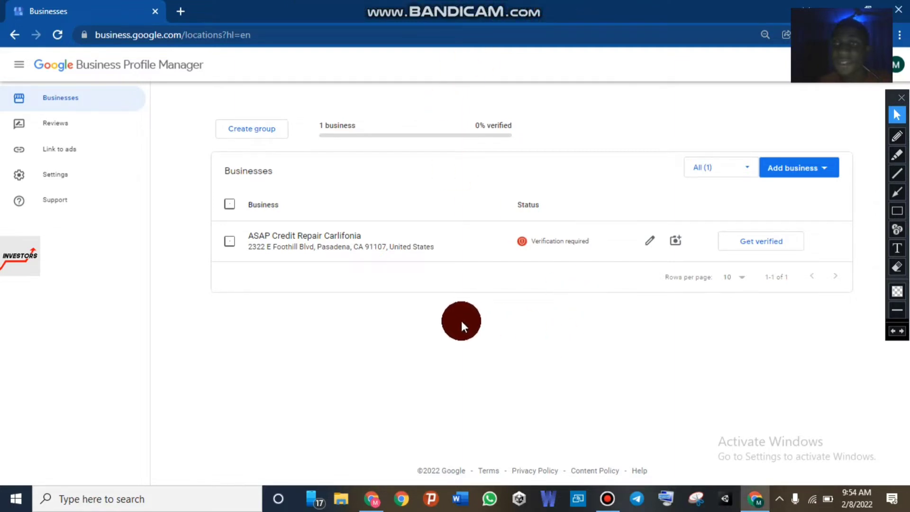
- Draw a red arrow on the screen pointing at the Add business option, and return to the normal pointer
click(898, 192)
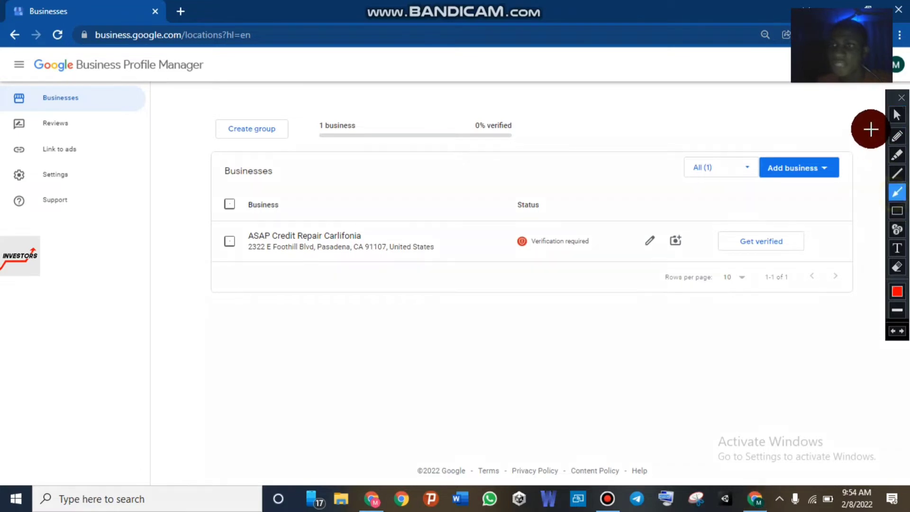
drag(871, 129, 822, 156)
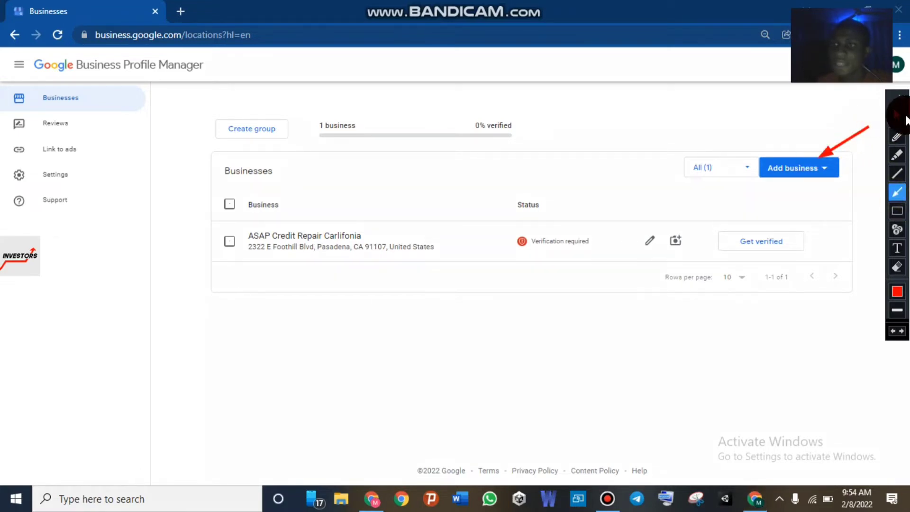
click(901, 116)
- Start adding a single business from the Businesses list
click(790, 164)
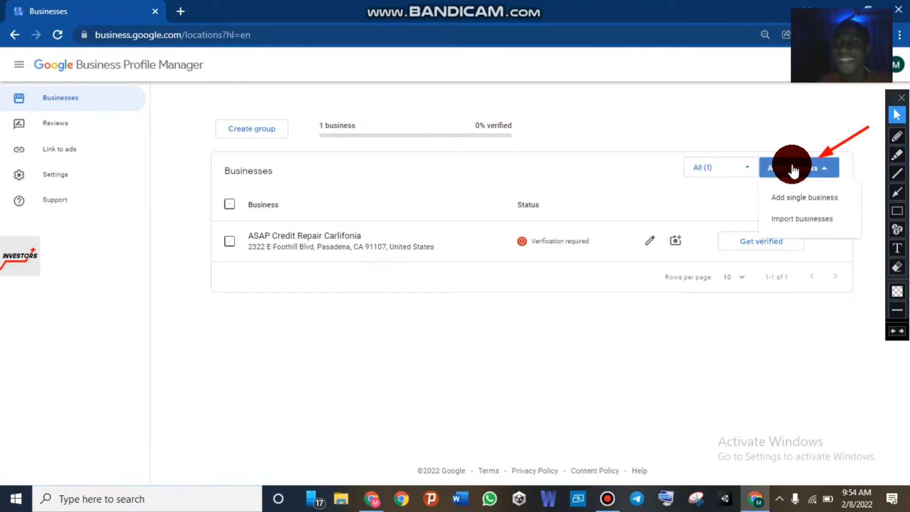
click(795, 203)
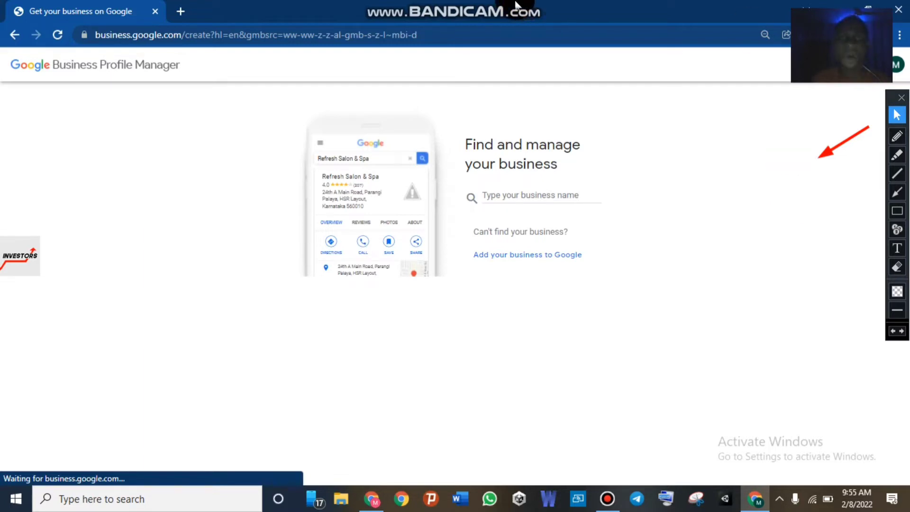
mouse_move(454, 4)
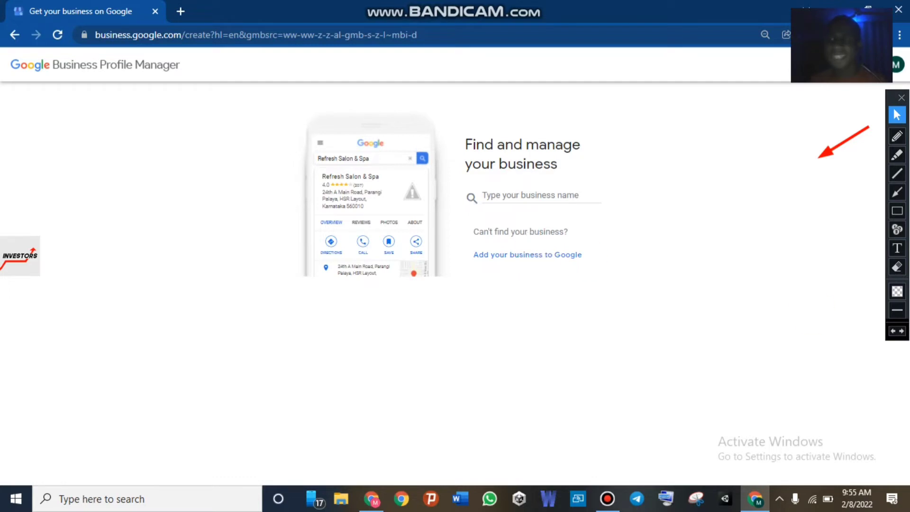
- Erase the red arrow annotation from the screen and return to the normal pointer
click(897, 267)
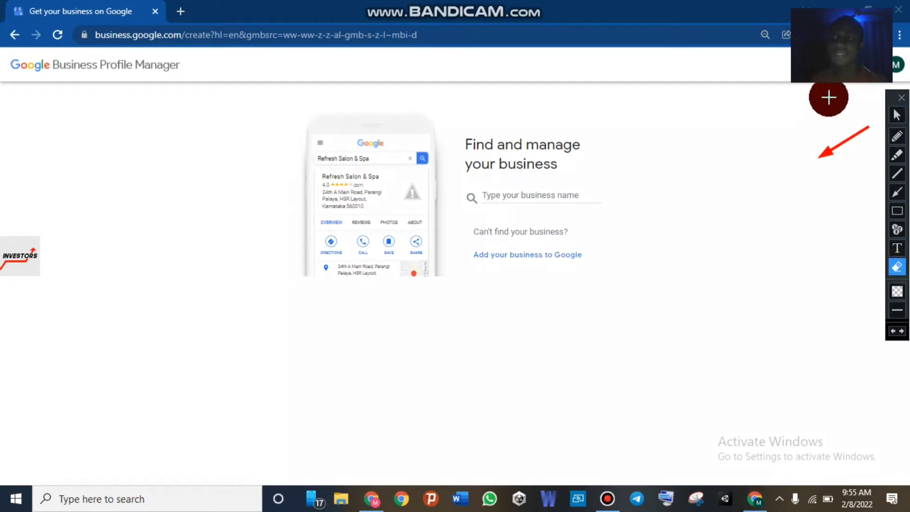
drag(787, 98, 874, 180)
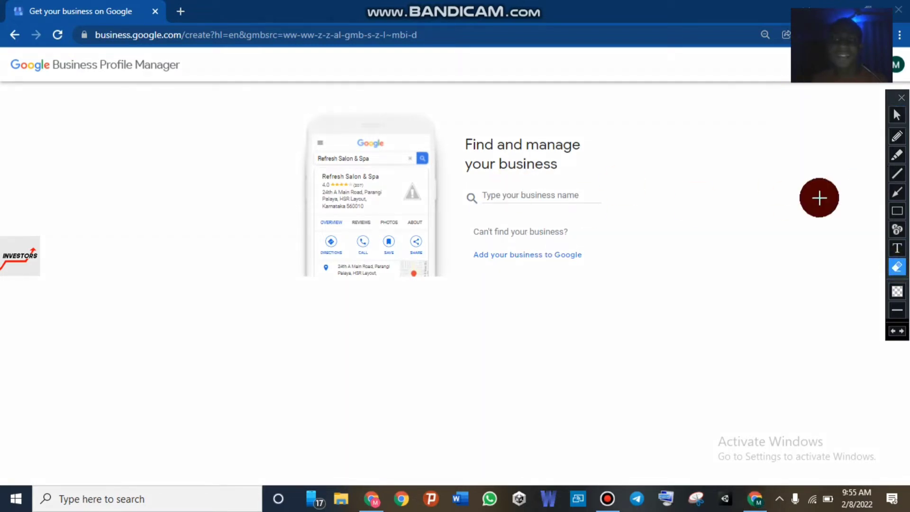
click(897, 115)
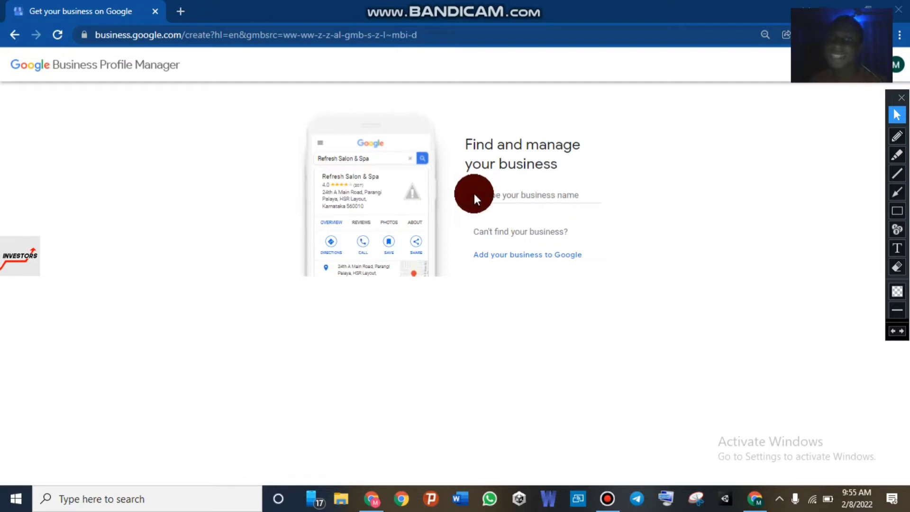
- Enter Investor Iporich as the business name to find and manage
click(563, 197)
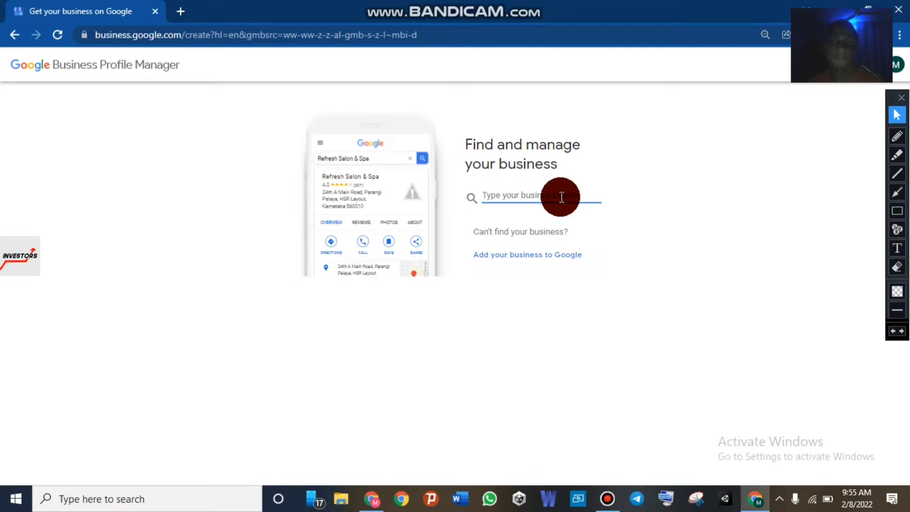
text(Inv)
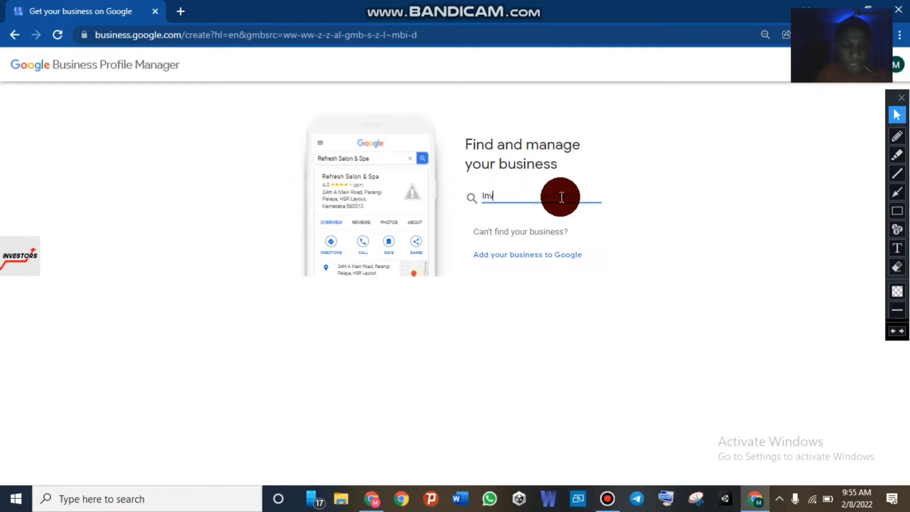
text(estor )
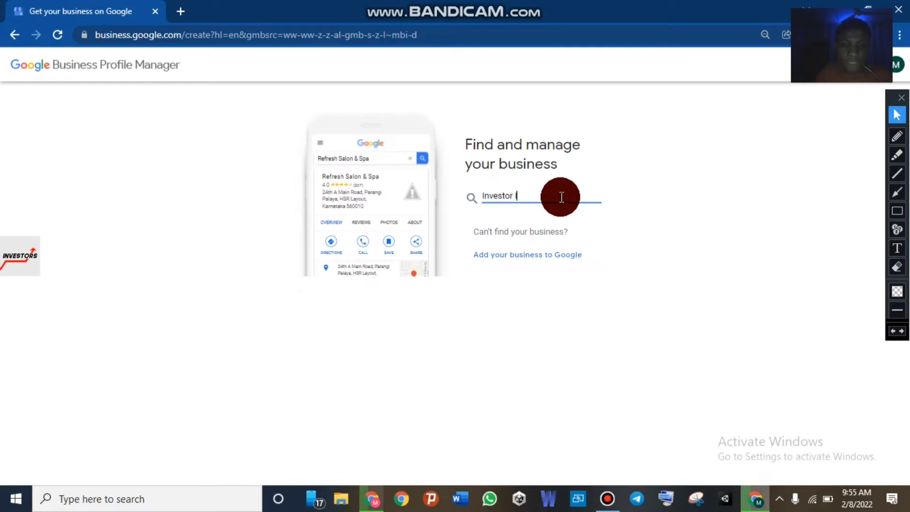
text(Iporich)
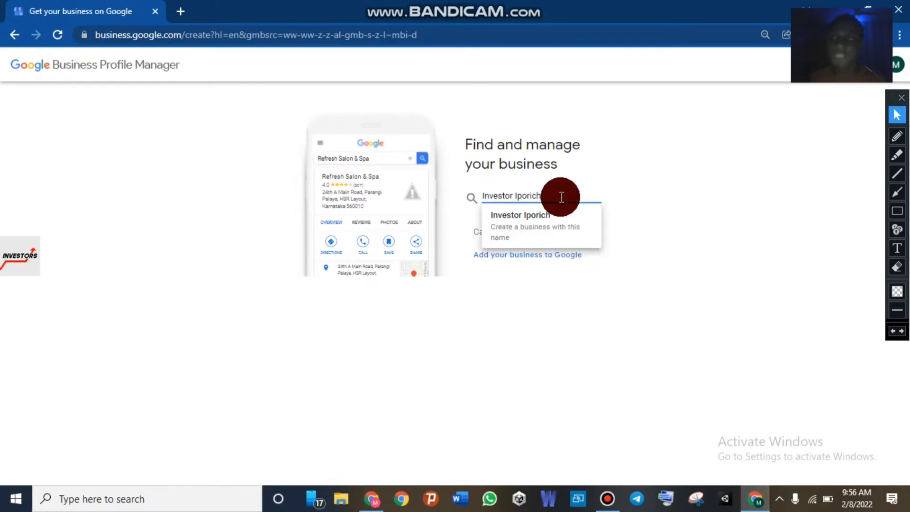
- Draw a red rectangle around the business name search and its suggestion, and return to the normal pointer
click(897, 211)
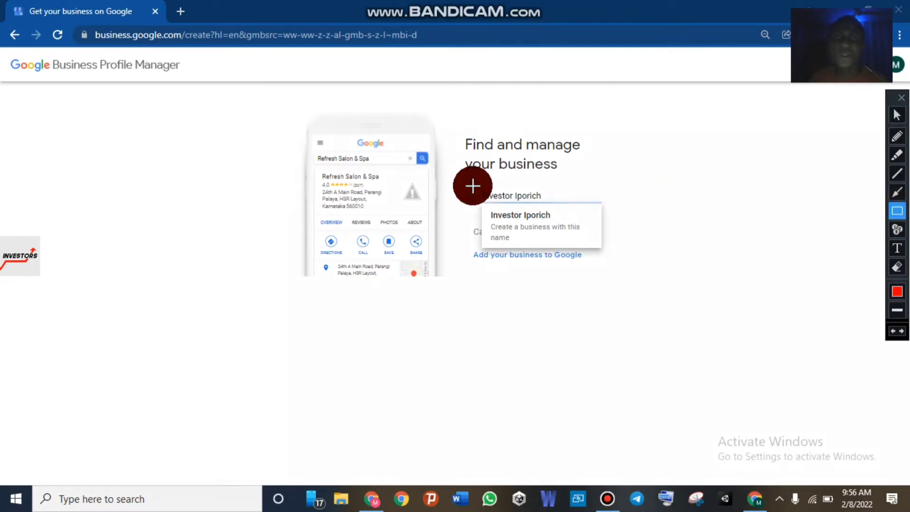
drag(468, 178, 617, 278)
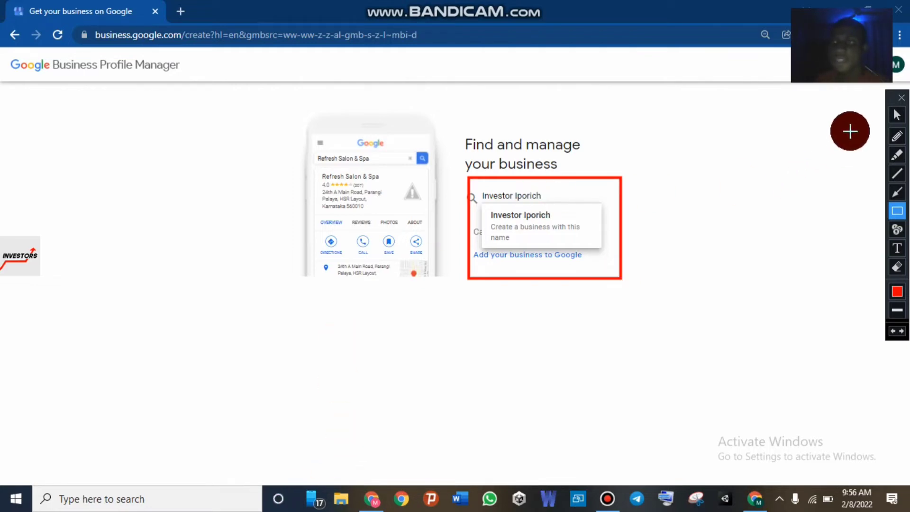
click(901, 117)
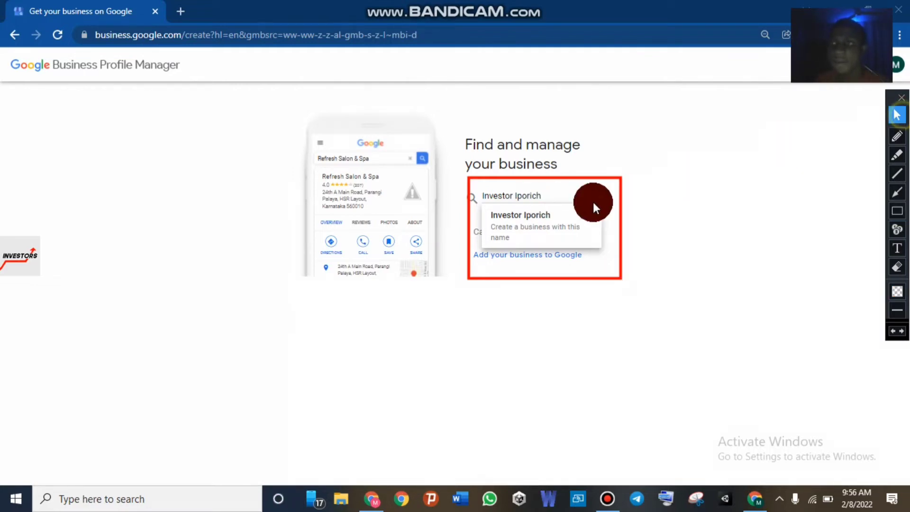
- Choose to create a new business with the name Investor Iporich, and erase the red rectangle from the screen
click(517, 221)
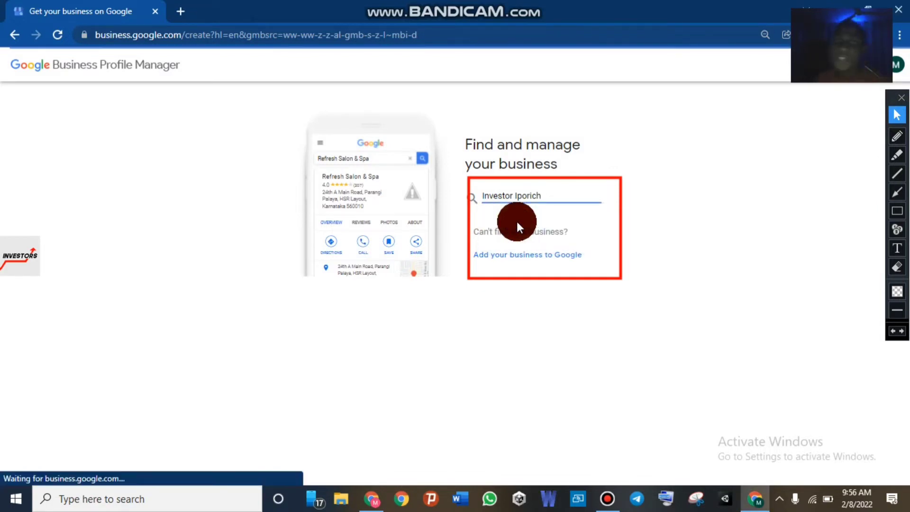
click(897, 267)
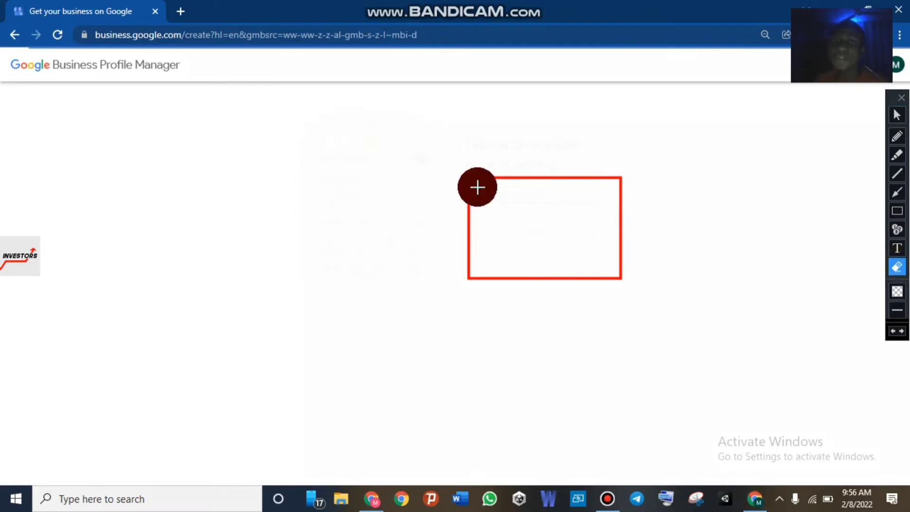
click(464, 175)
click(624, 288)
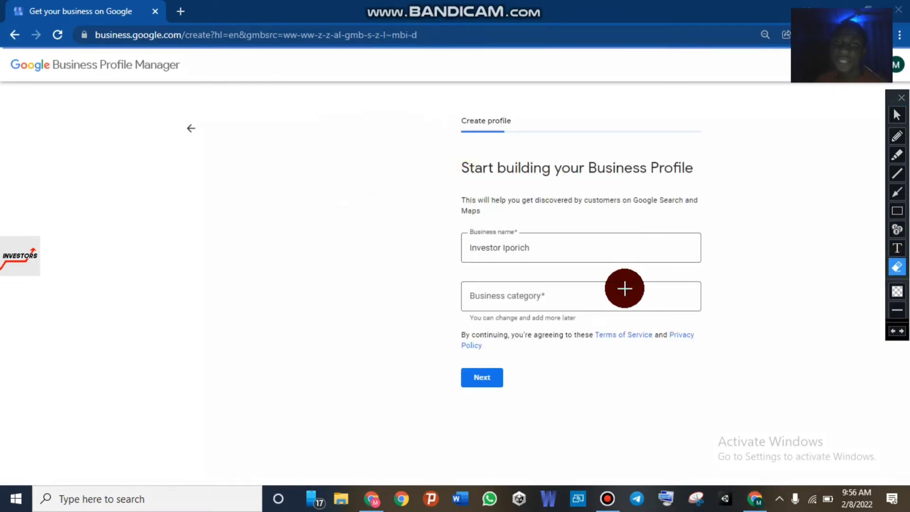
click(896, 106)
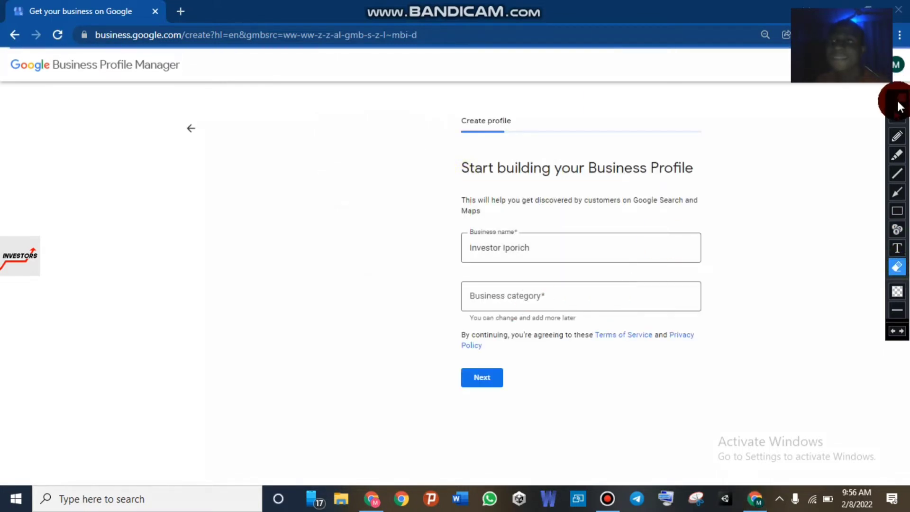
click(904, 114)
click(904, 116)
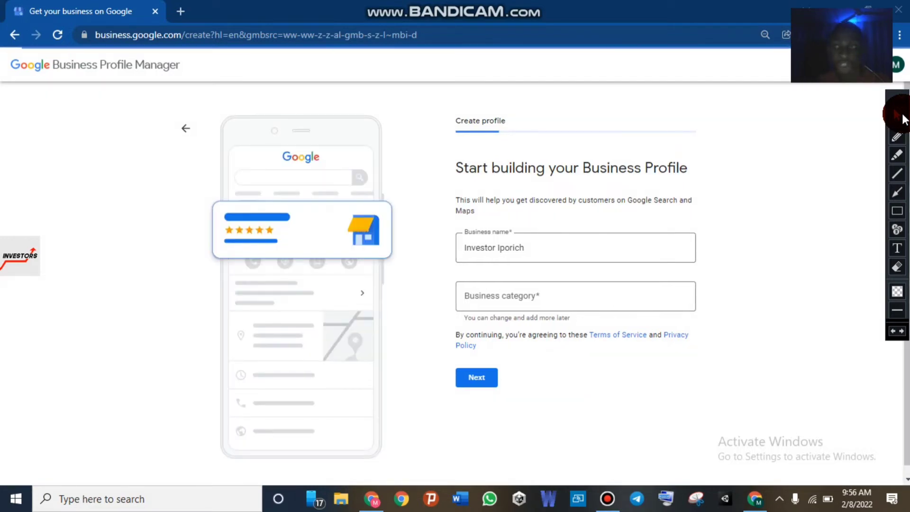
- Set the business category to Education center and continue to the location question
click(512, 291)
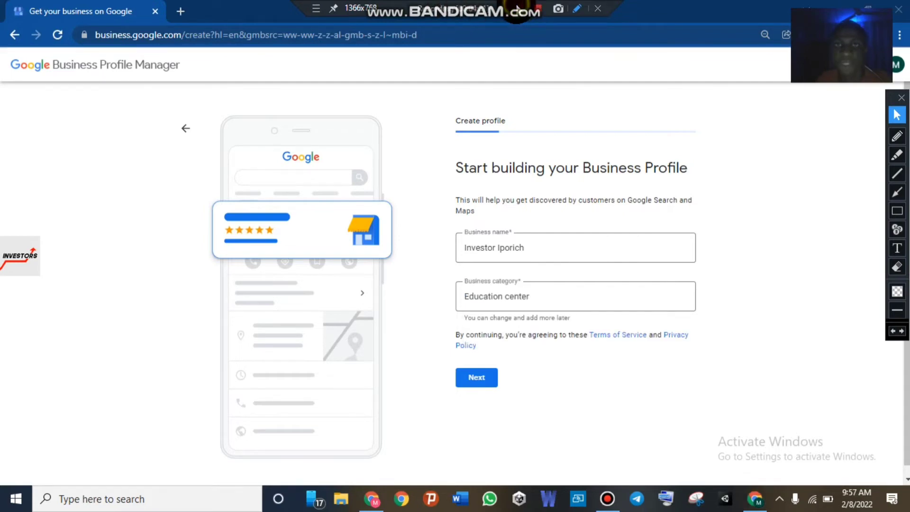
click(637, 274)
click(474, 296)
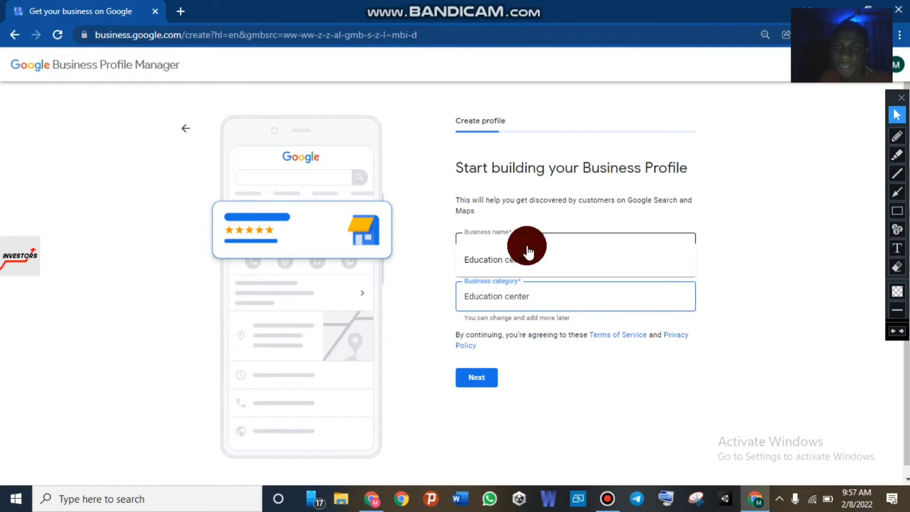
click(530, 260)
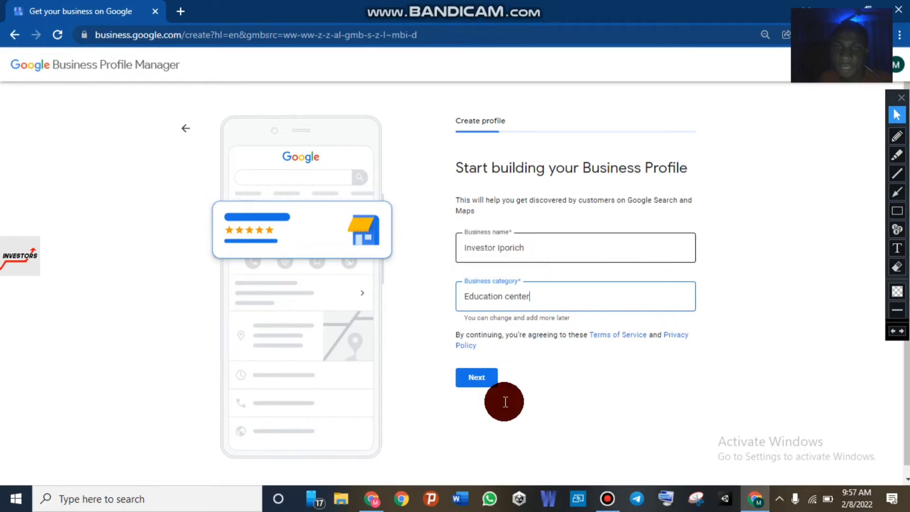
click(483, 375)
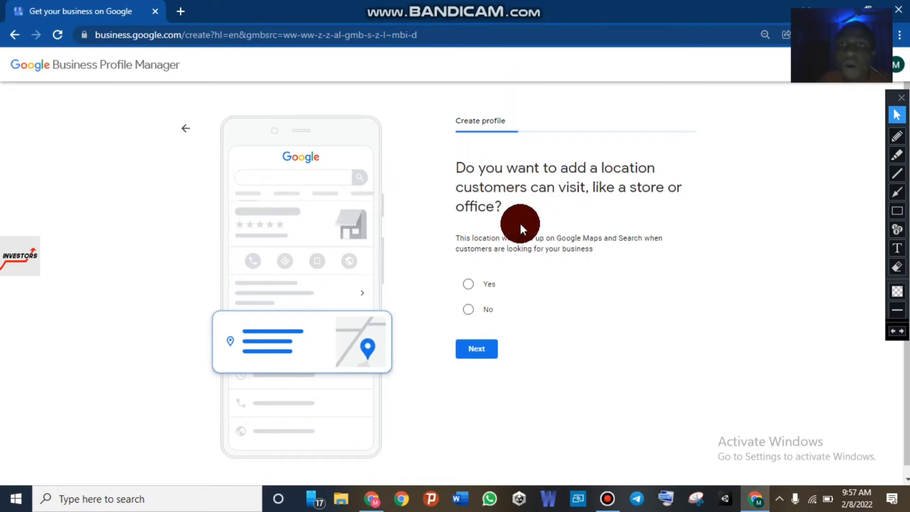
- Answer No to adding a location customers can visit and continue to the service areas
scroll(477, 348, down, 1)
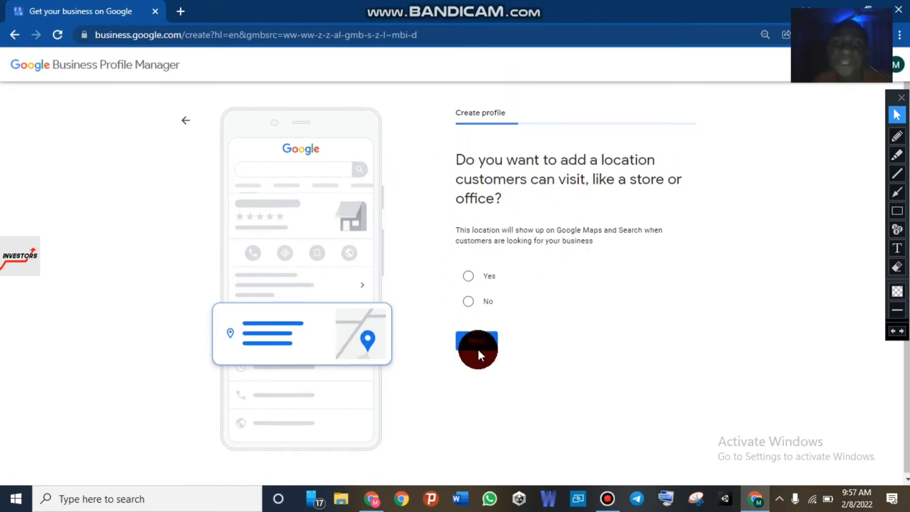
click(469, 302)
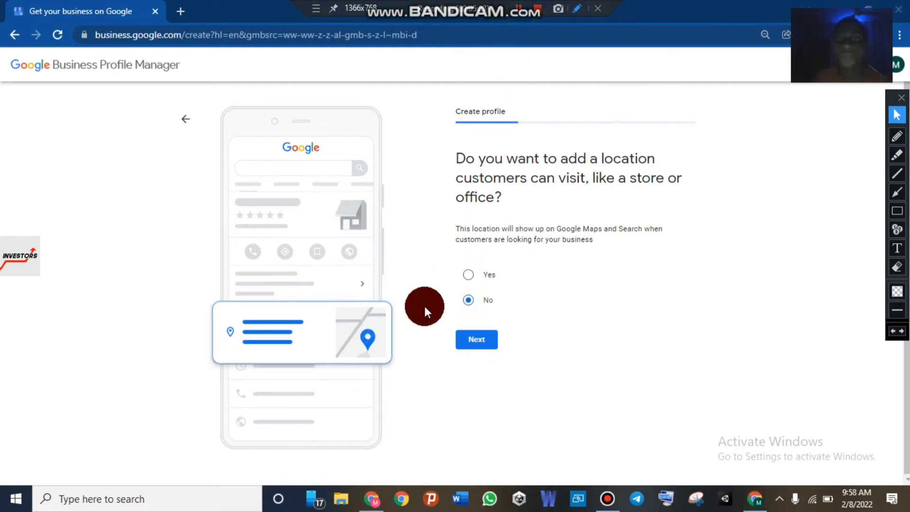
click(474, 341)
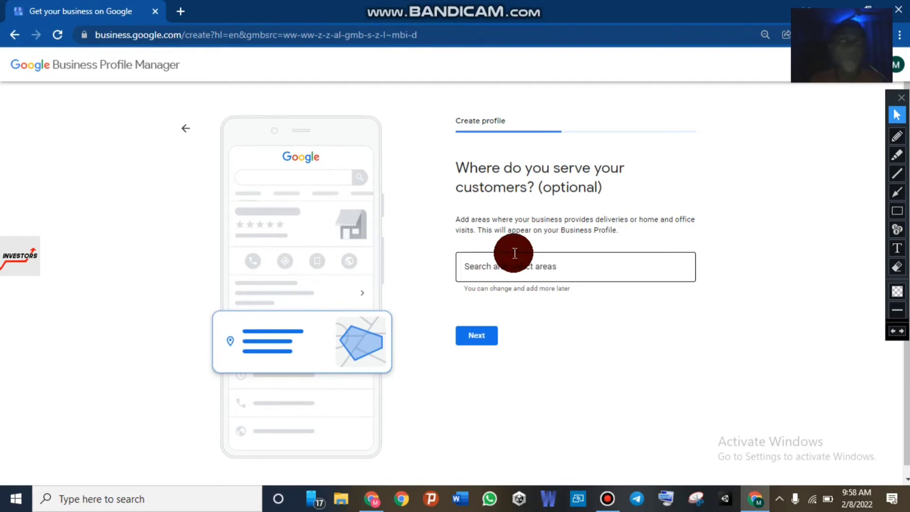
- Skip the optional service areas, set the business region to Nigeria and continue to the contact info
click(476, 340)
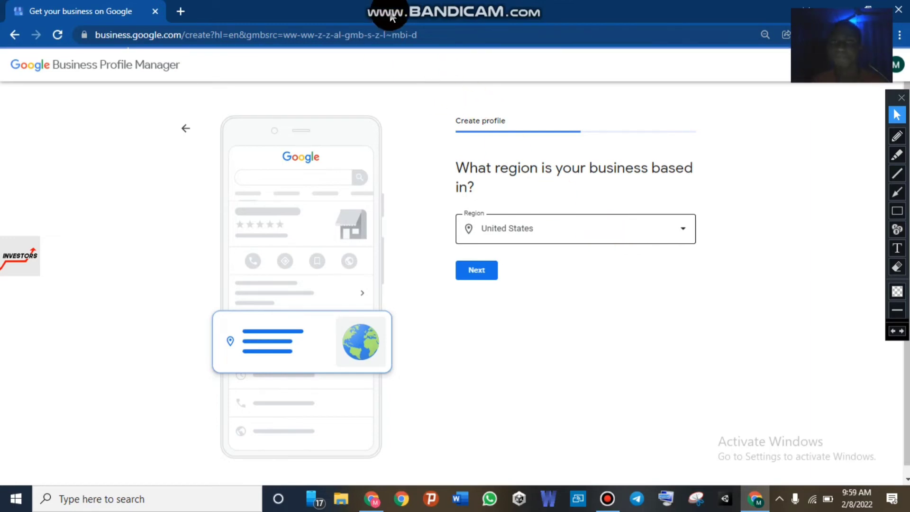
mouse_move(404, 6)
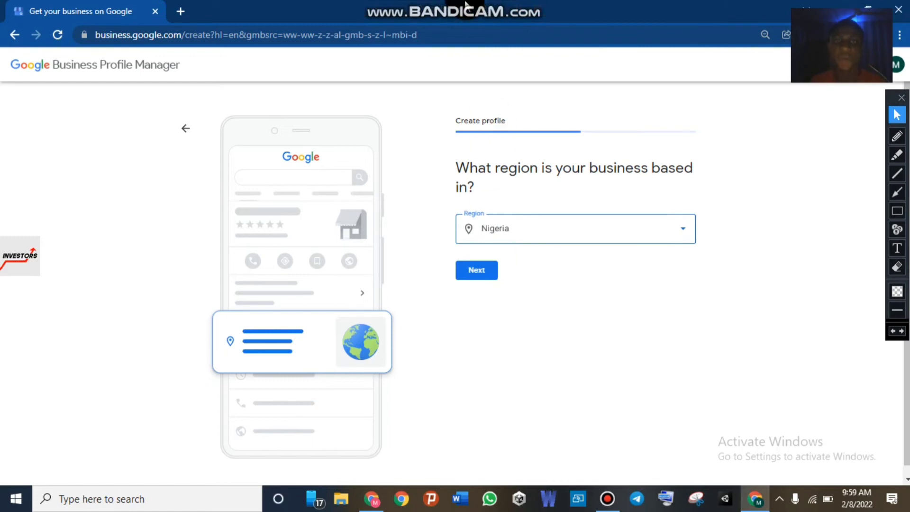
click(466, 274)
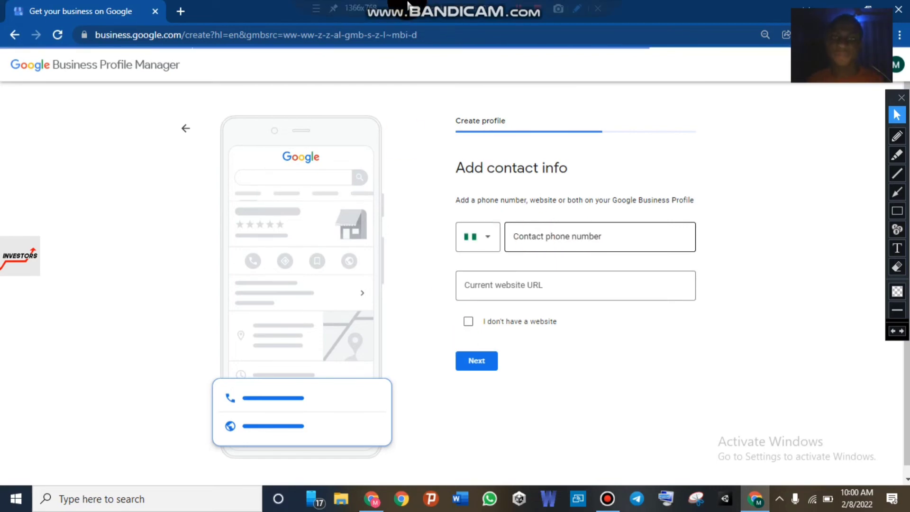
mouse_move(445, 4)
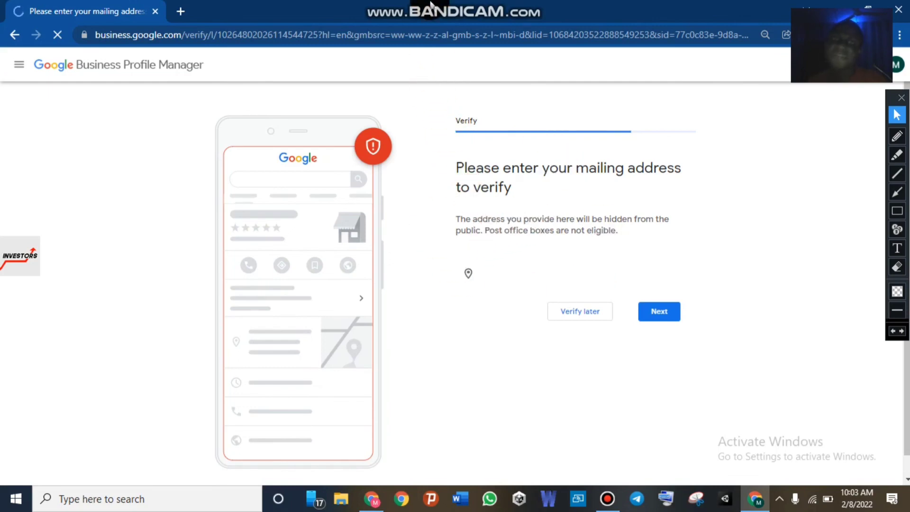
click(431, 4)
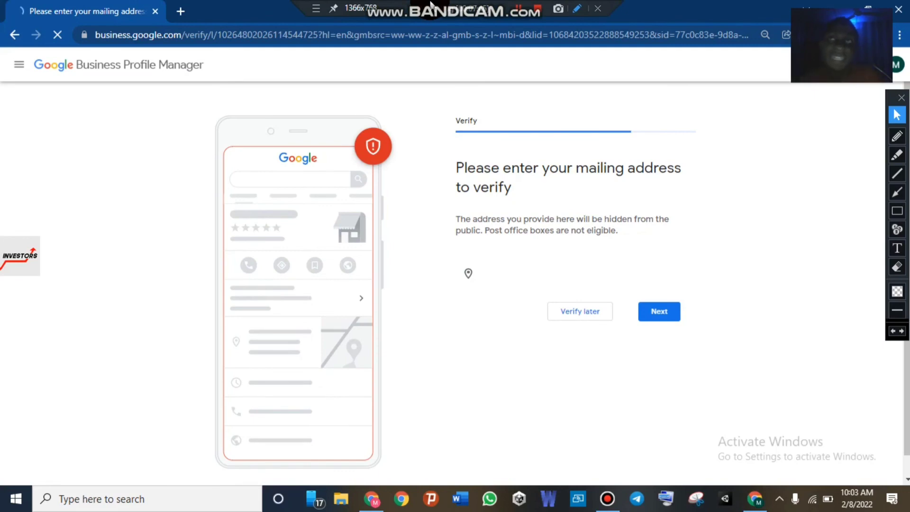